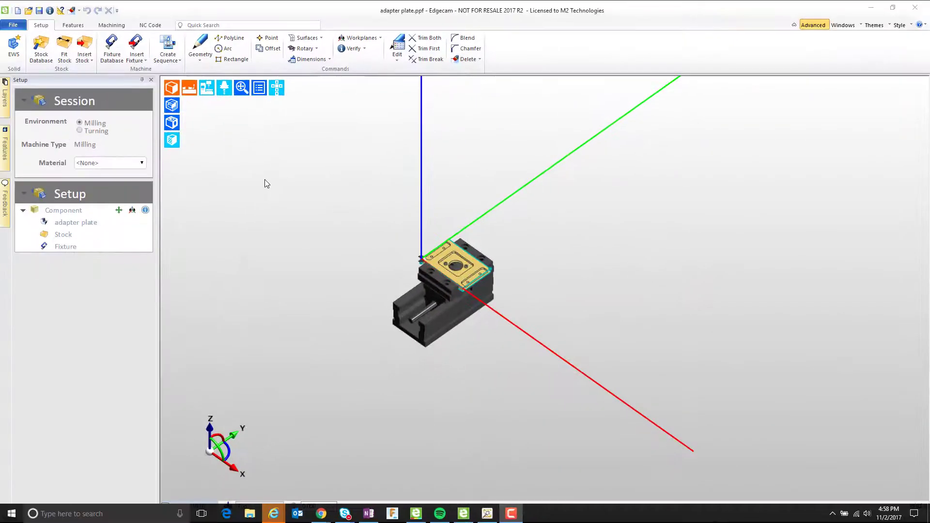
- Create a milling sequence for the adapter plate using the Prototrak.mcp machine
left_click(169, 46)
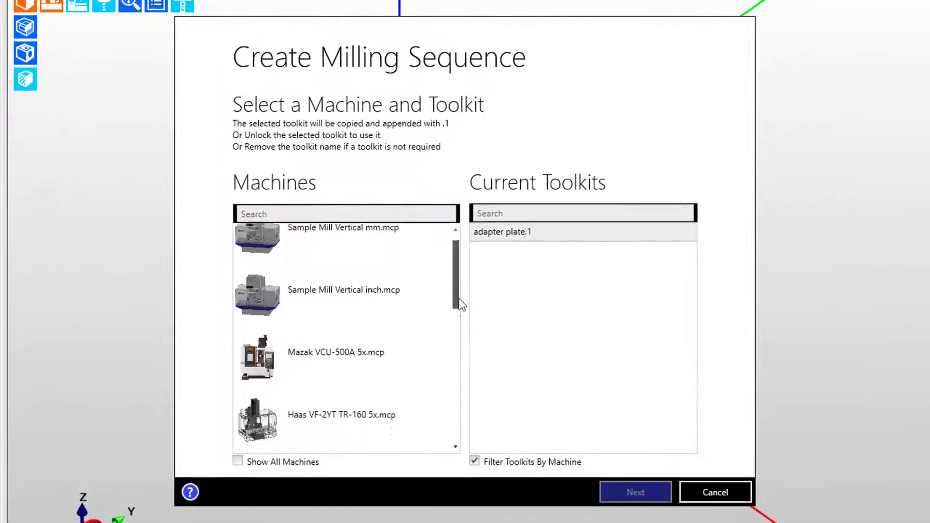
left_click_drag(460, 286, 465, 370)
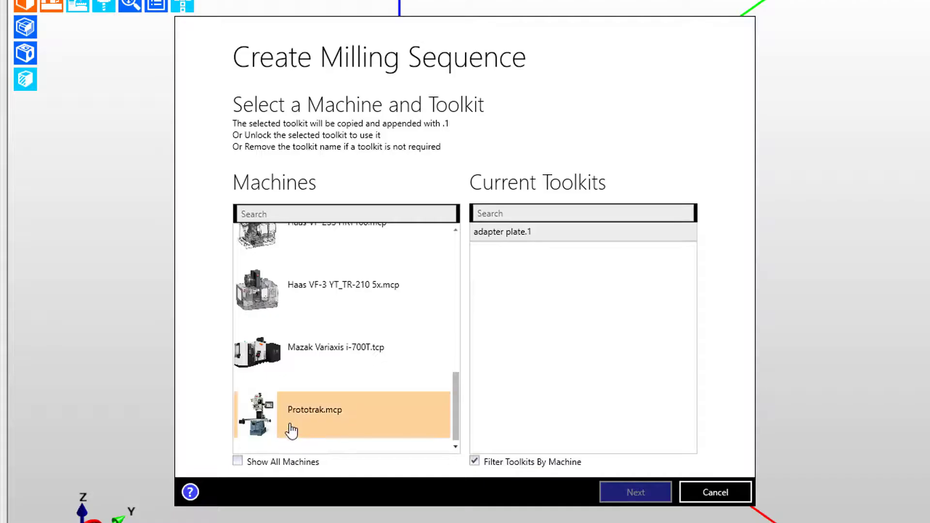
left_click(290, 420)
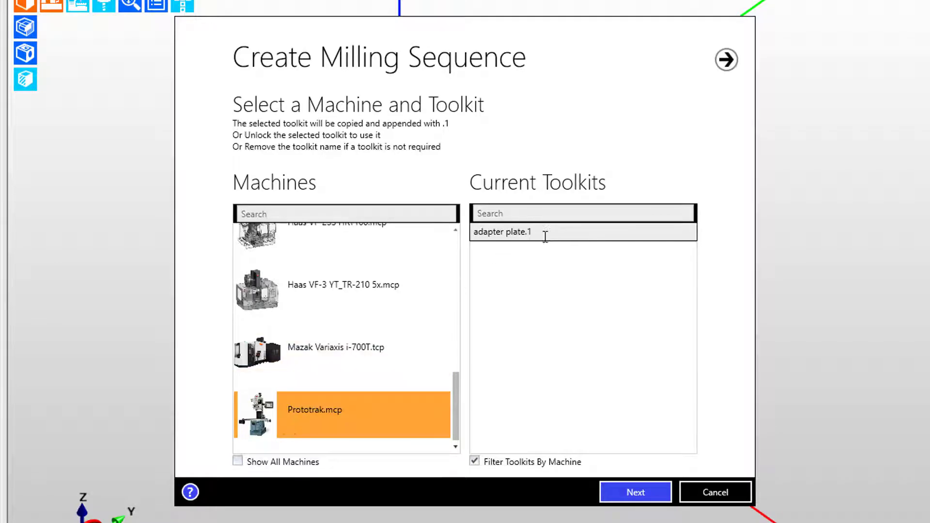
left_click_drag(544, 235, 388, 243)
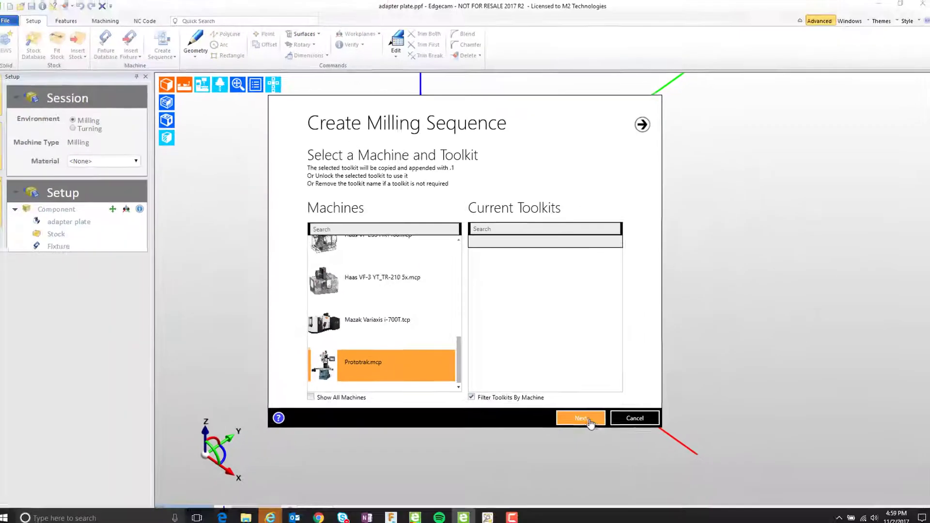
left_click(639, 493)
left_click(645, 494)
- Finish the sequence so the adapter plate appears on the Prototrak machine table
left_click(579, 416)
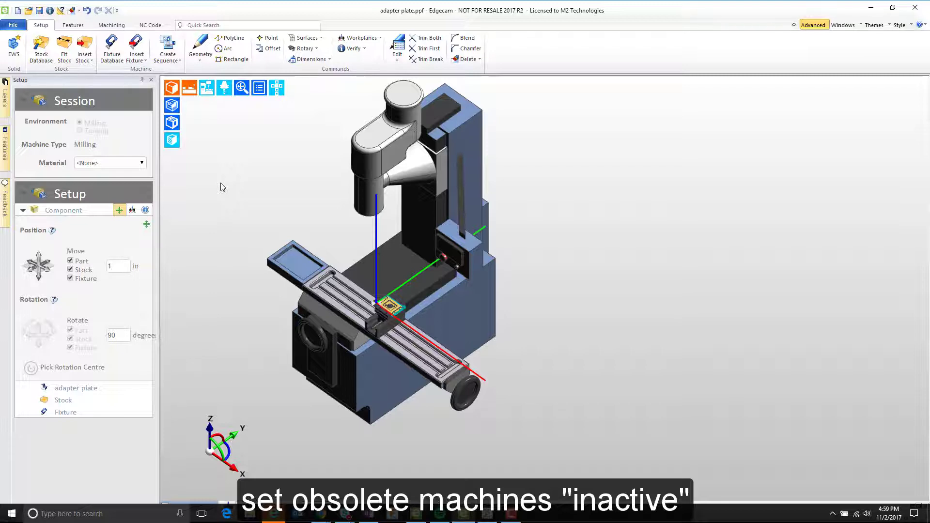
- Permanently delete Prototrak.mcp from the milling machines in Machine Manager
left_click(871, 9)
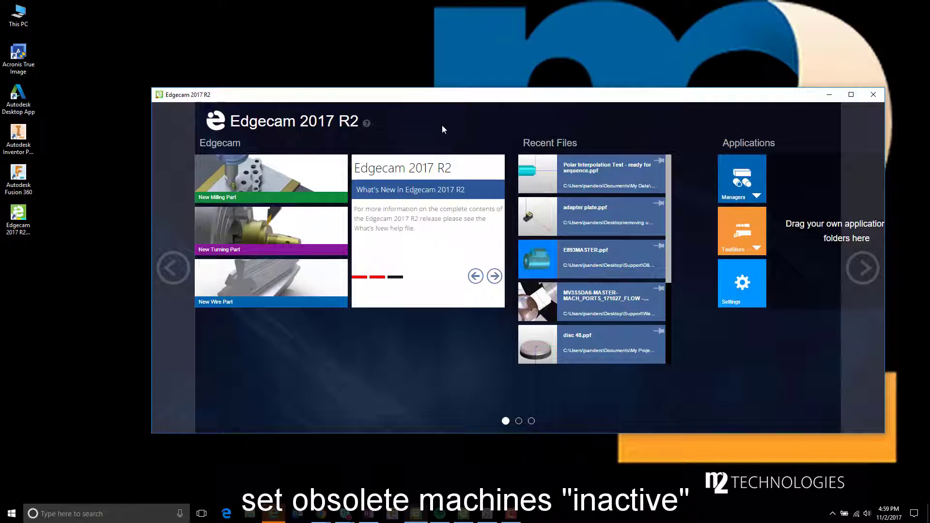
left_click(741, 176)
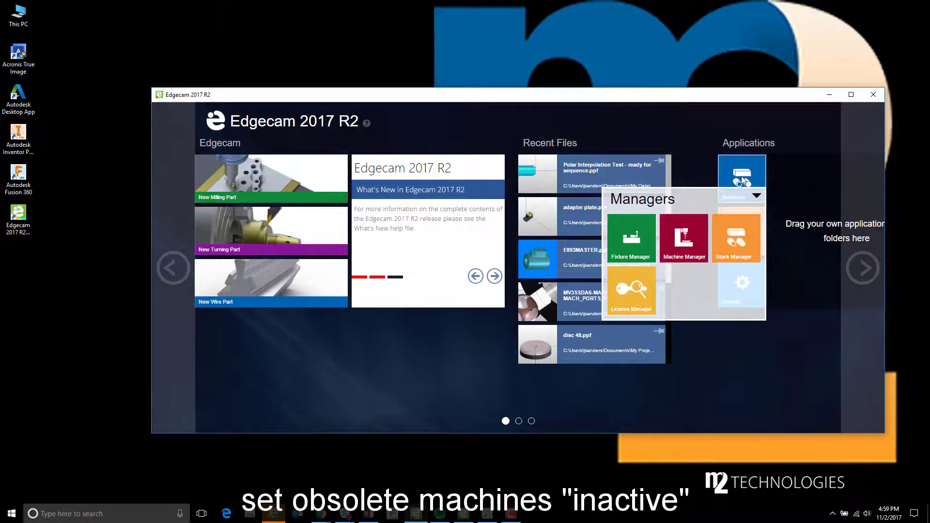
left_click(681, 245)
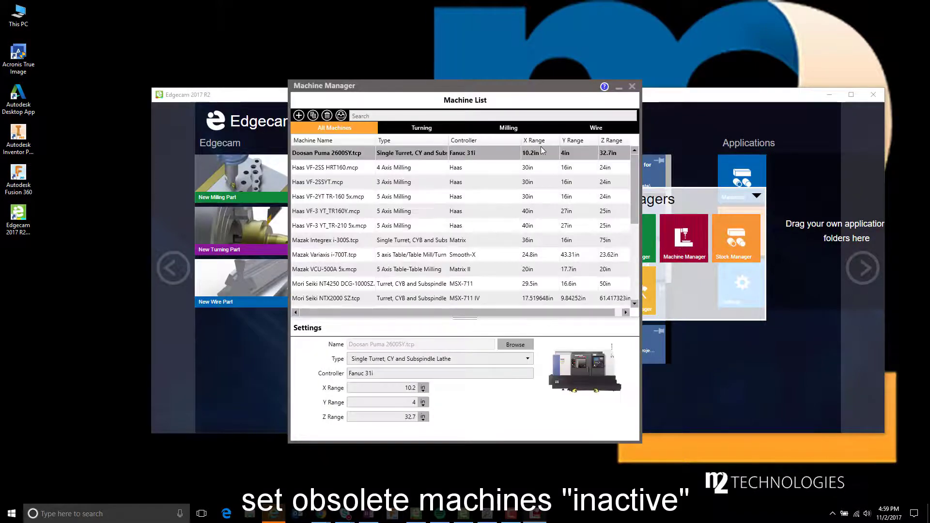
left_click(533, 128)
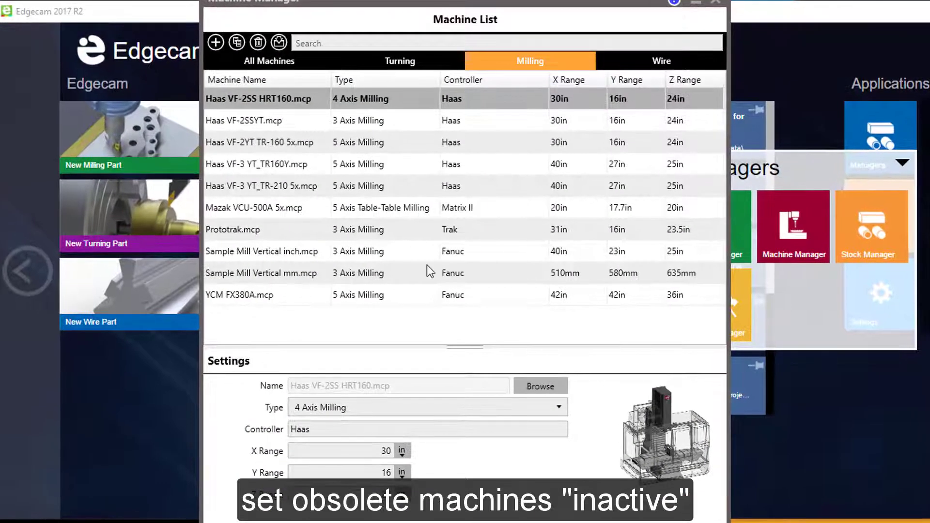
left_click(227, 230)
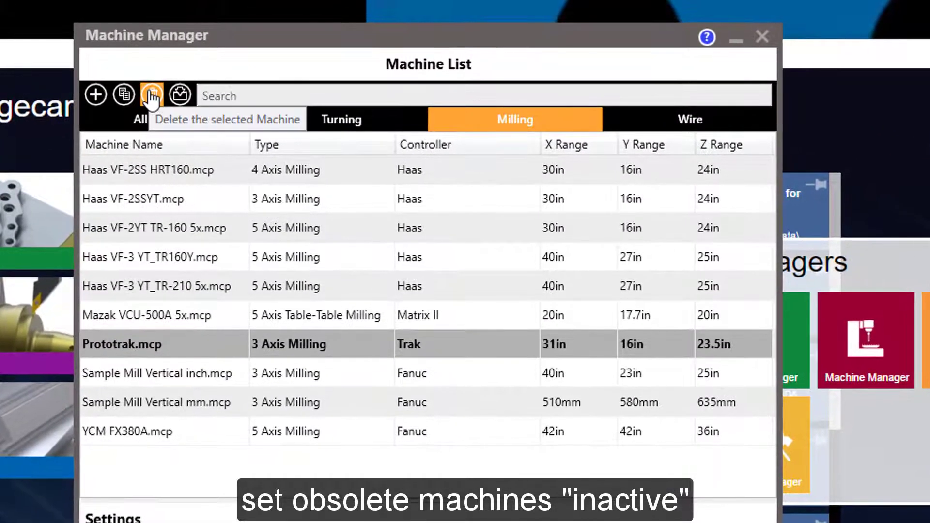
left_click(151, 95)
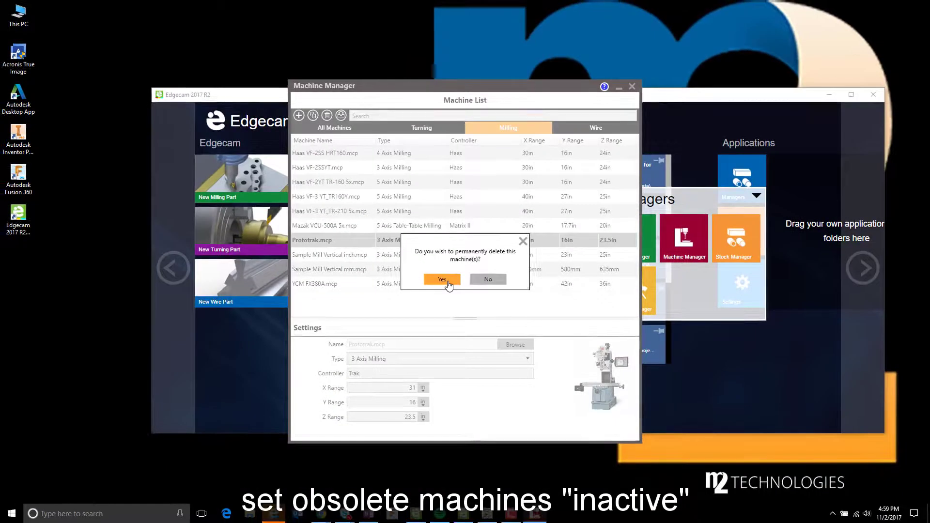
left_click(448, 282)
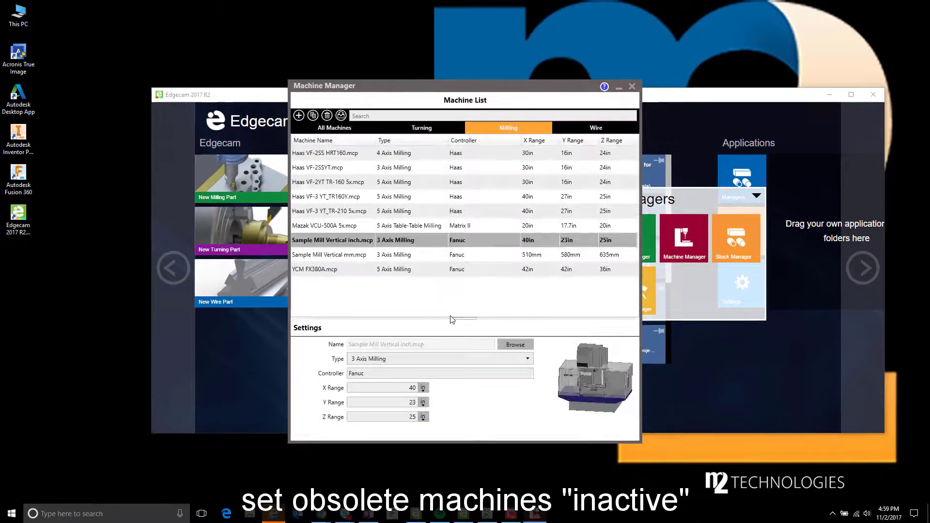
- Close Machine Manager, discard changes to adapter plate.ppf, and reopen it without the machine
left_click(632, 87)
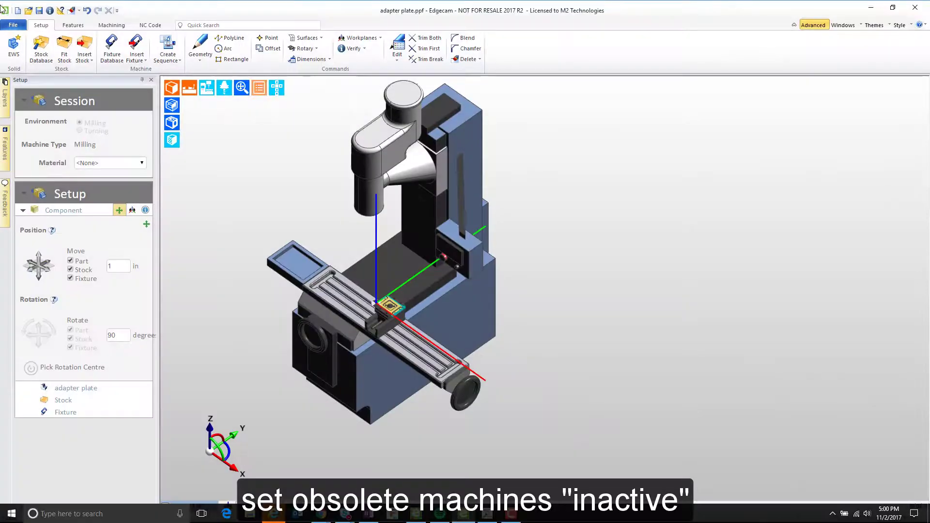
left_click(18, 11)
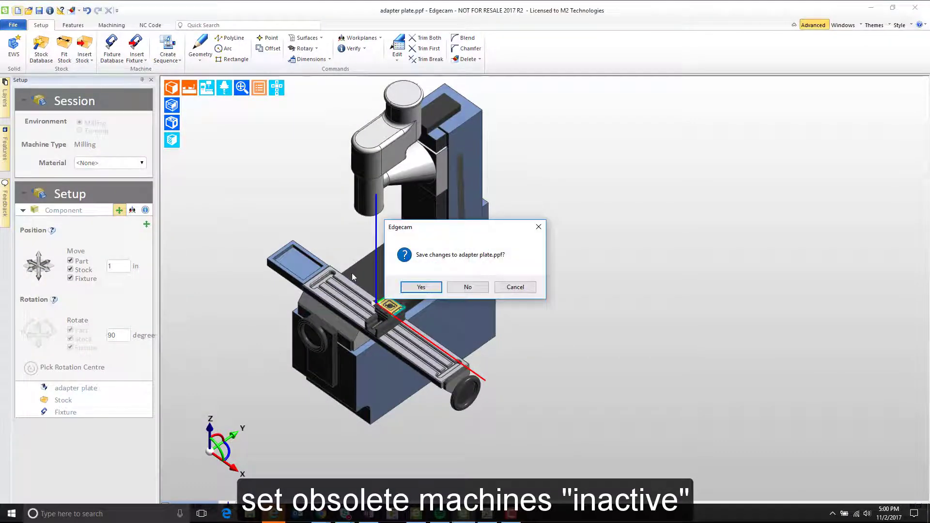
left_click(466, 287)
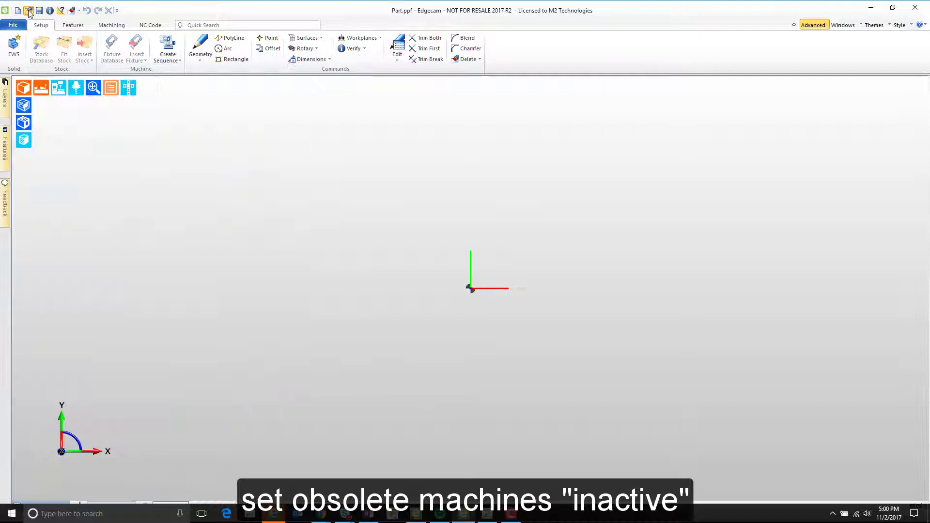
left_click(28, 10)
double_click(414, 213)
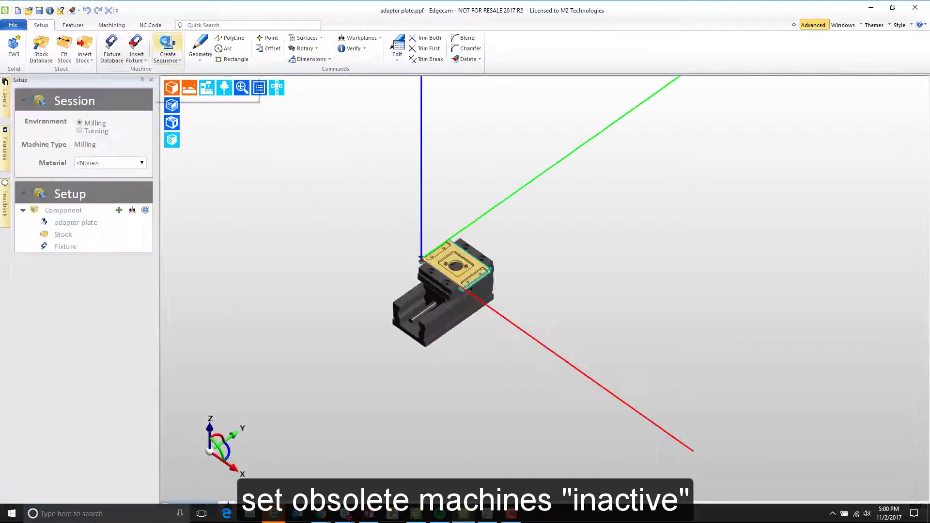
left_click(167, 46)
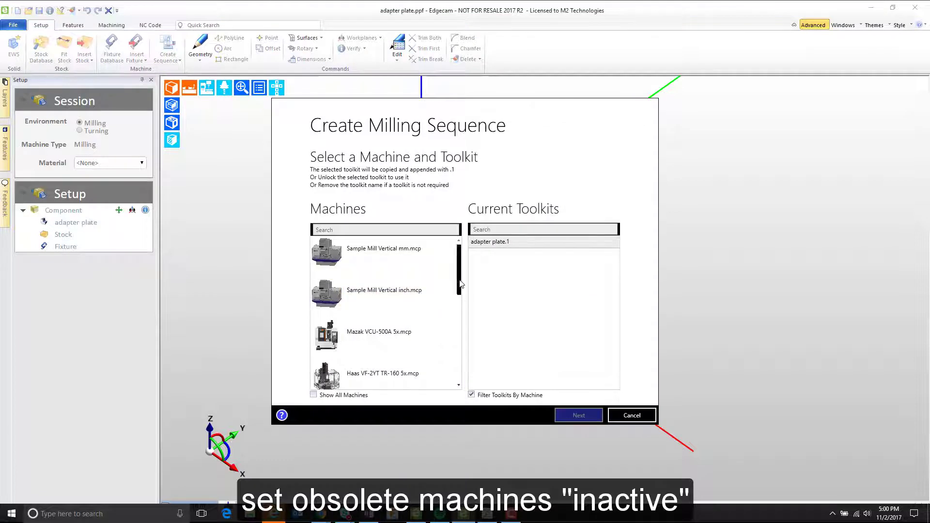
left_click_drag(460, 285, 468, 389)
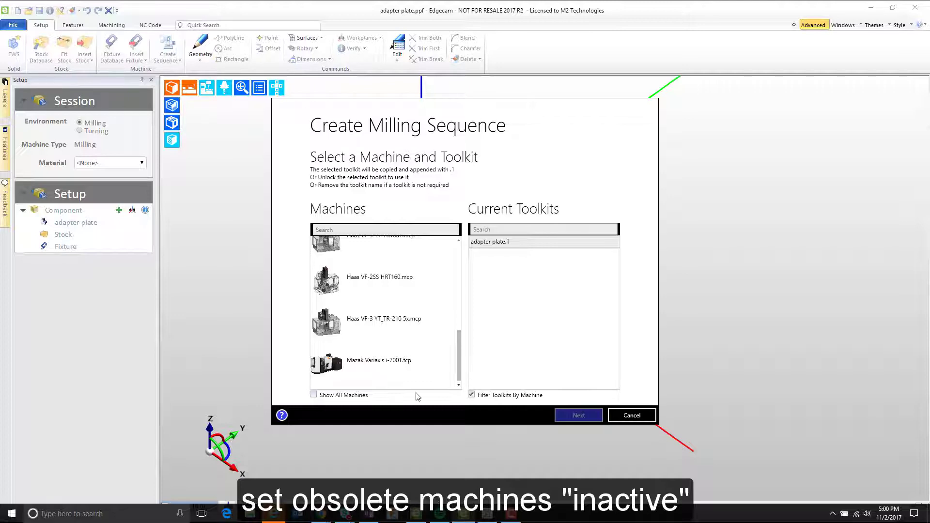
left_click(313, 395)
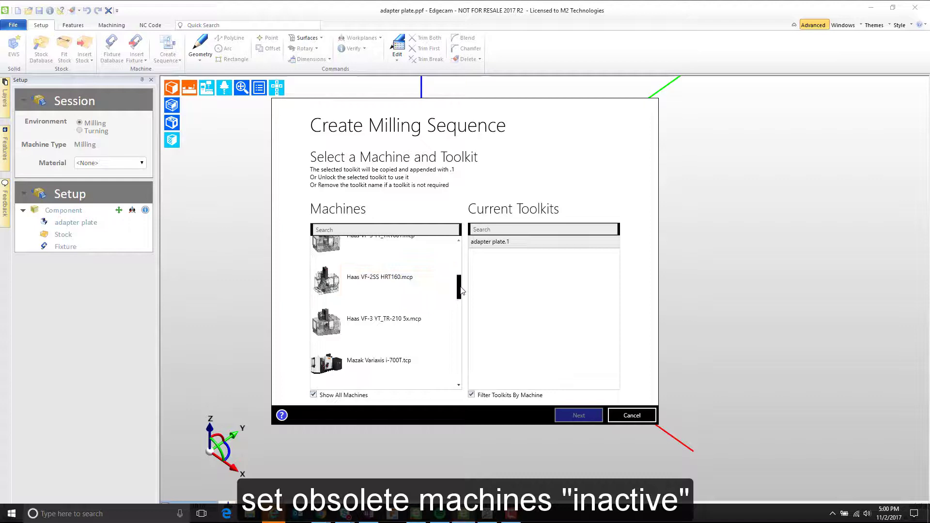
left_click_drag(458, 289, 460, 322)
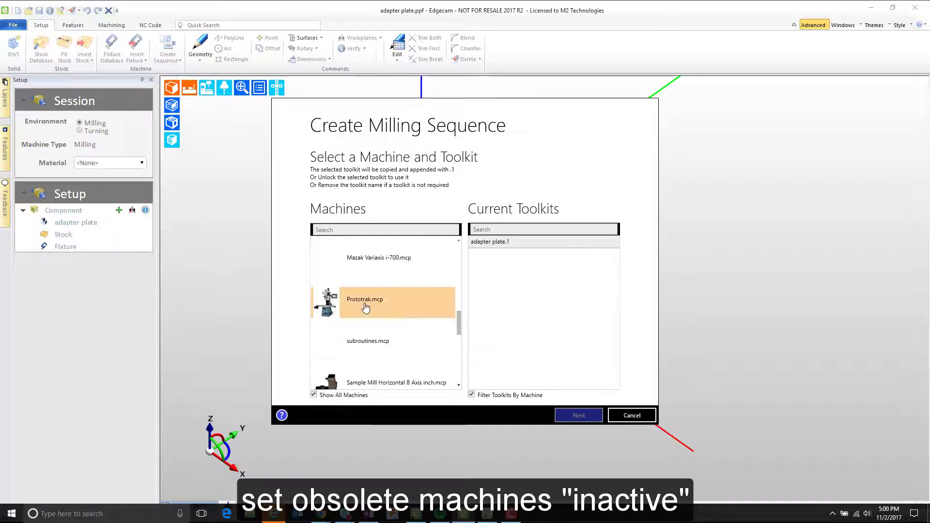
left_click(313, 395)
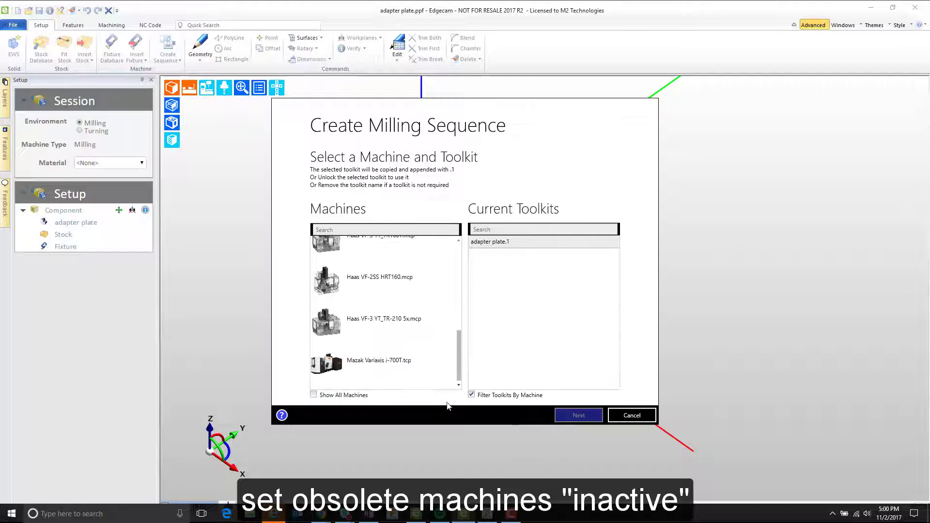
left_click(632, 417)
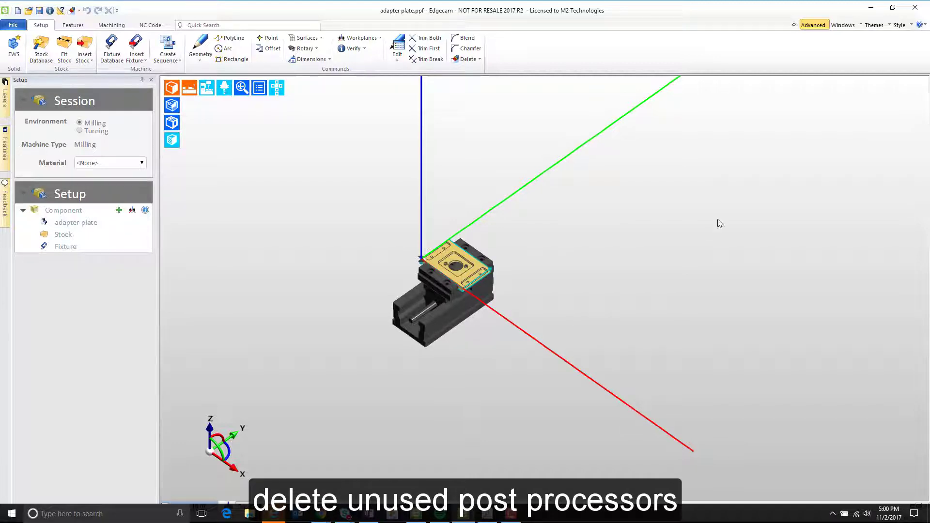
- Load the Prototrak.cgd post in Code Wizard and compile it
left_click(869, 7)
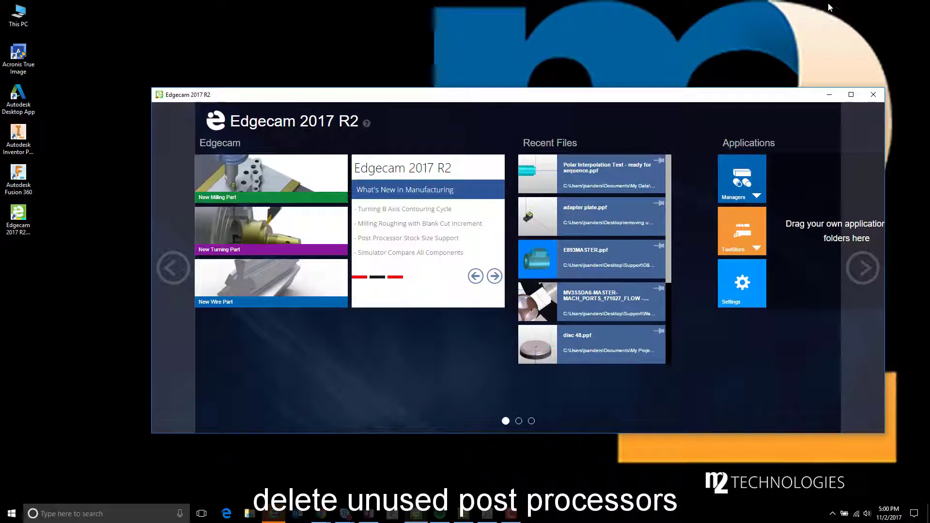
left_click(481, 515)
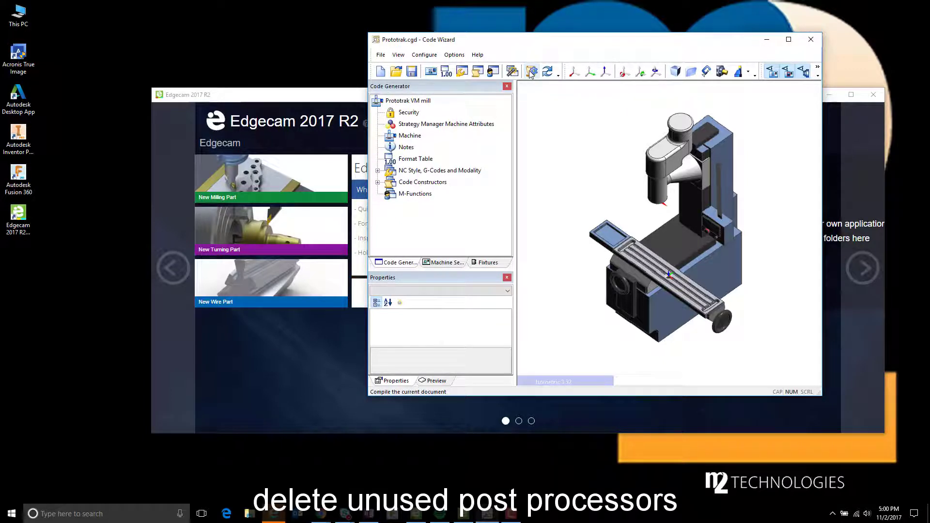
left_click(531, 73)
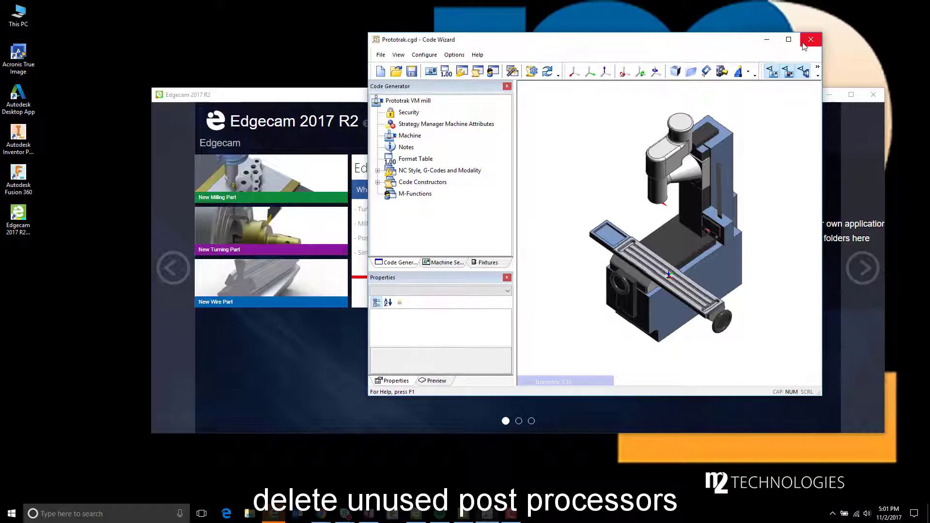
- Close Code Wizard and open Edgecam Settings from the start page
left_click(765, 38)
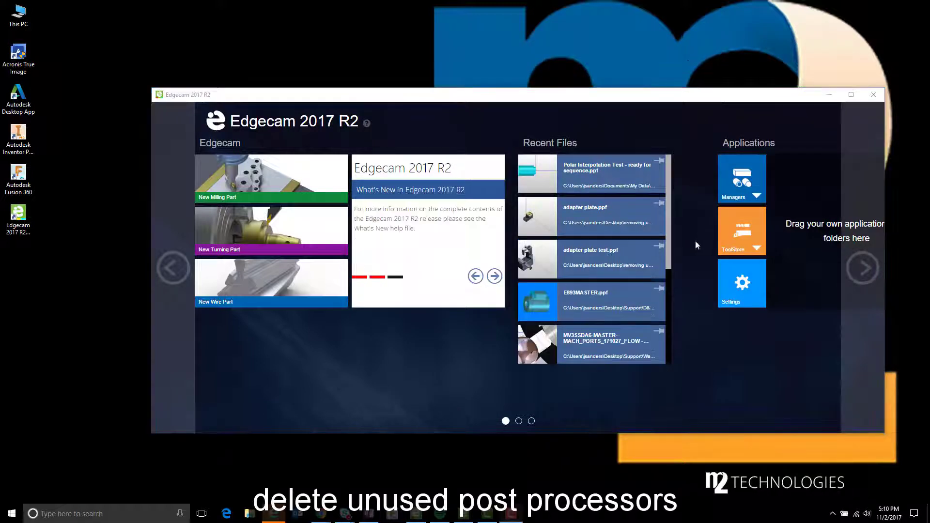
left_click(746, 287)
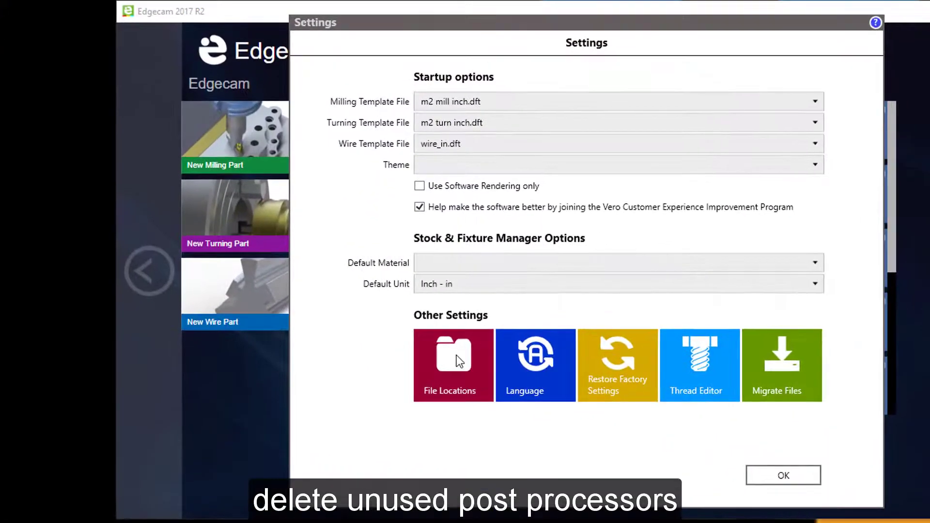
- In File Locations, bring up the context menu for the Code Generators path
left_click(454, 355)
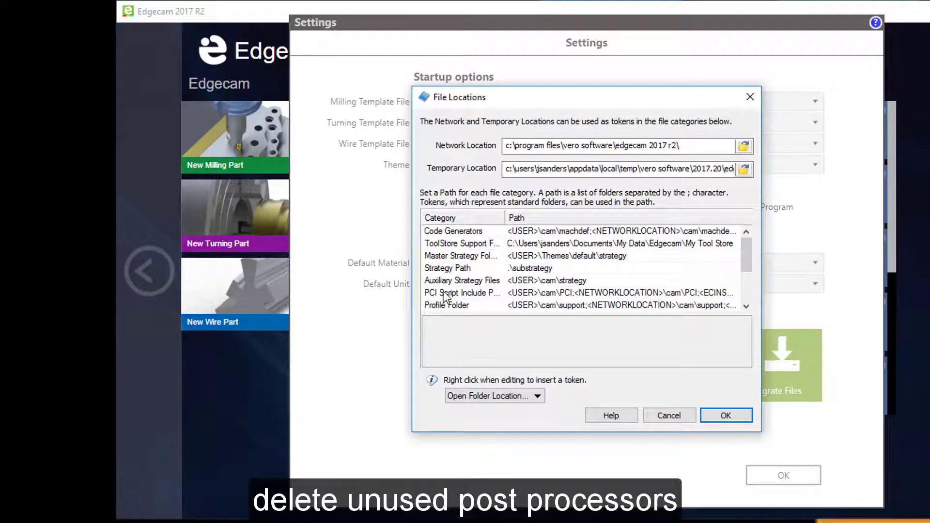
left_click(441, 231)
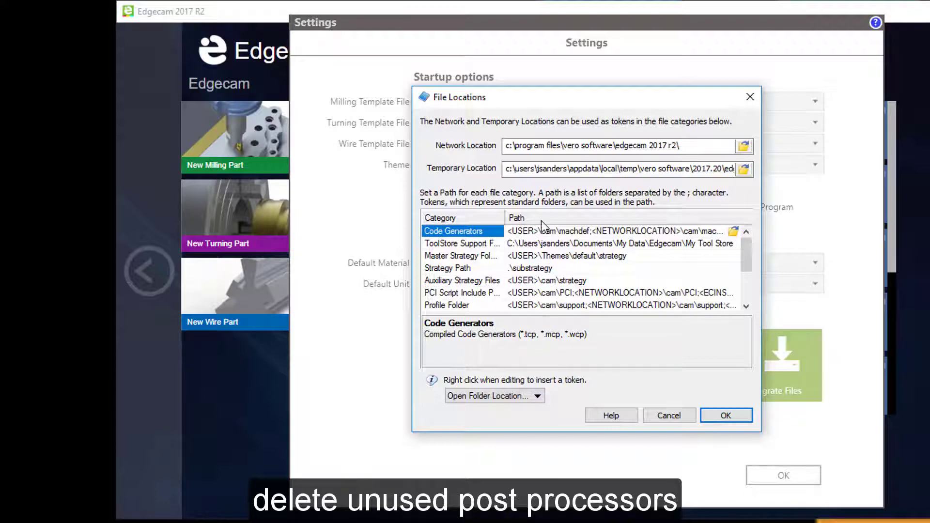
left_click(528, 231)
left_click(527, 233)
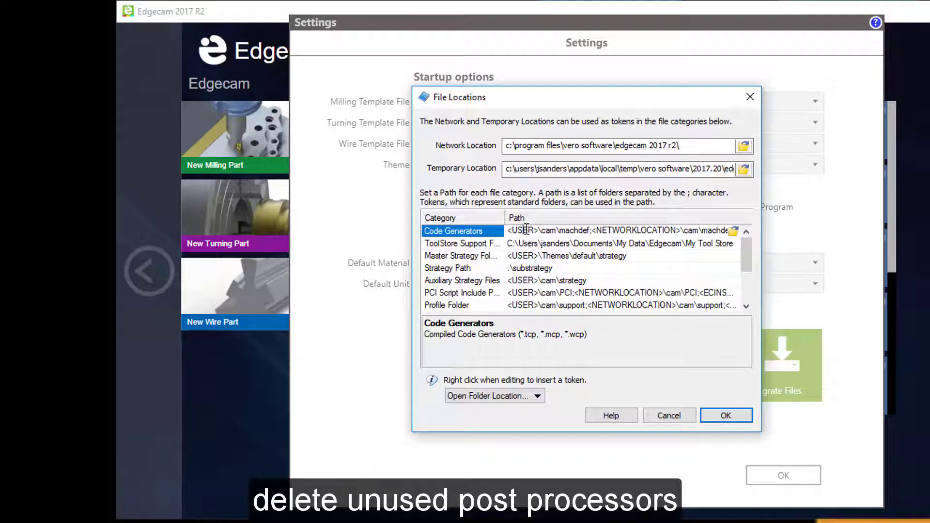
right_click(525, 228)
- Delete Prototrak.mcp and Prototrak.mmc from the Machdef folder
left_click(566, 237)
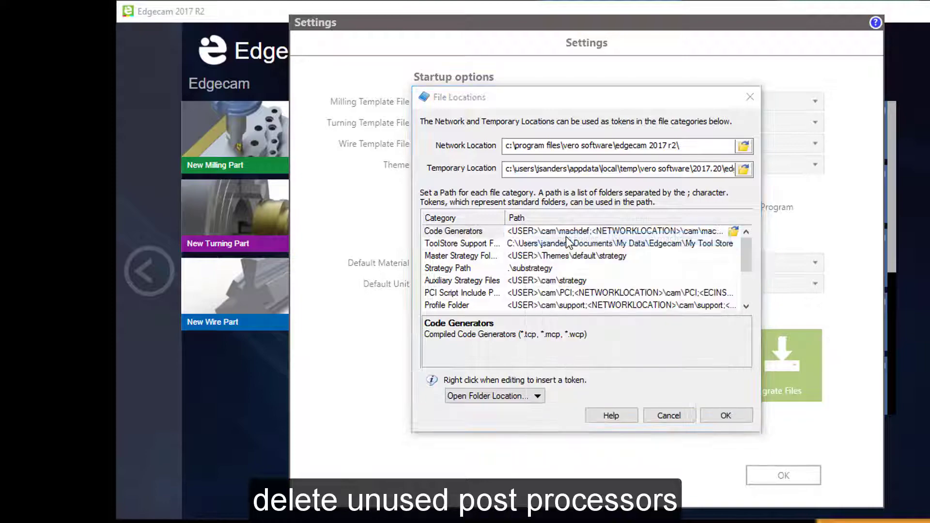
left_click_drag(684, 176, 684, 383)
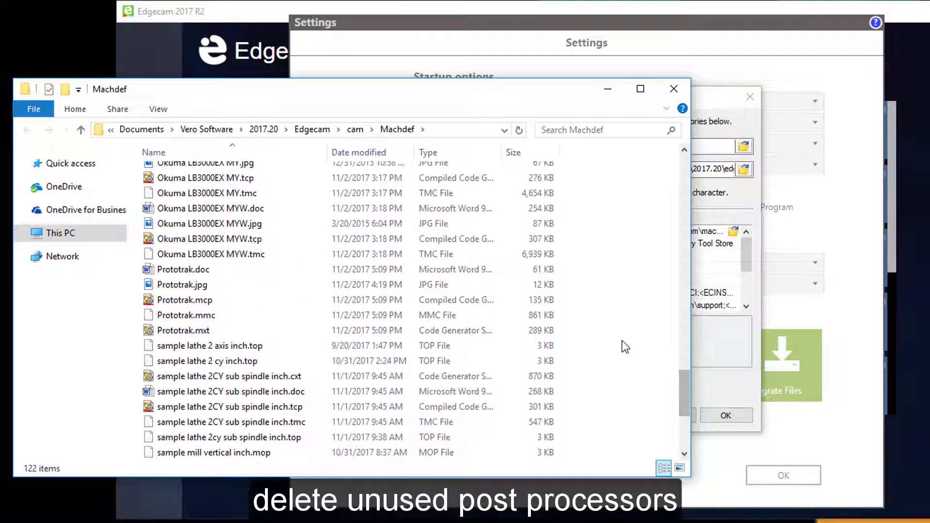
left_click(202, 301)
left_click(202, 315, "ctrl")
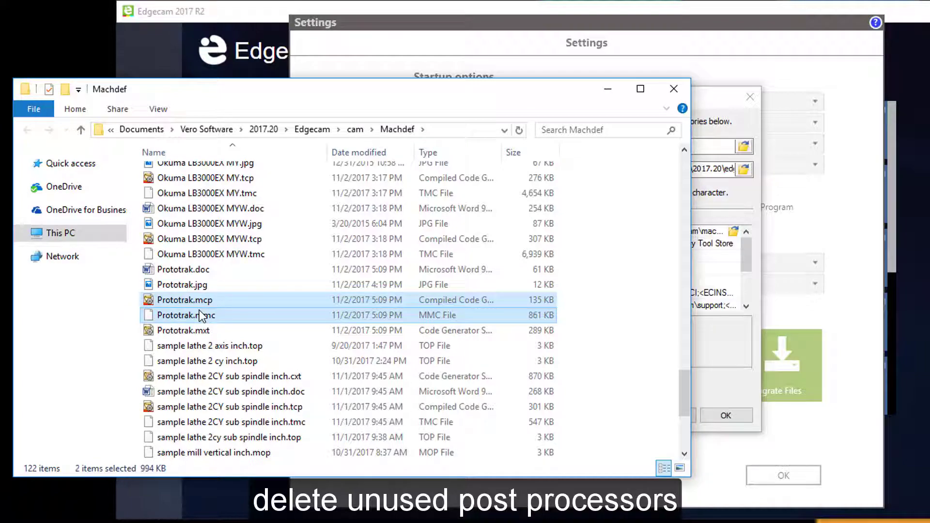
key("Delete")
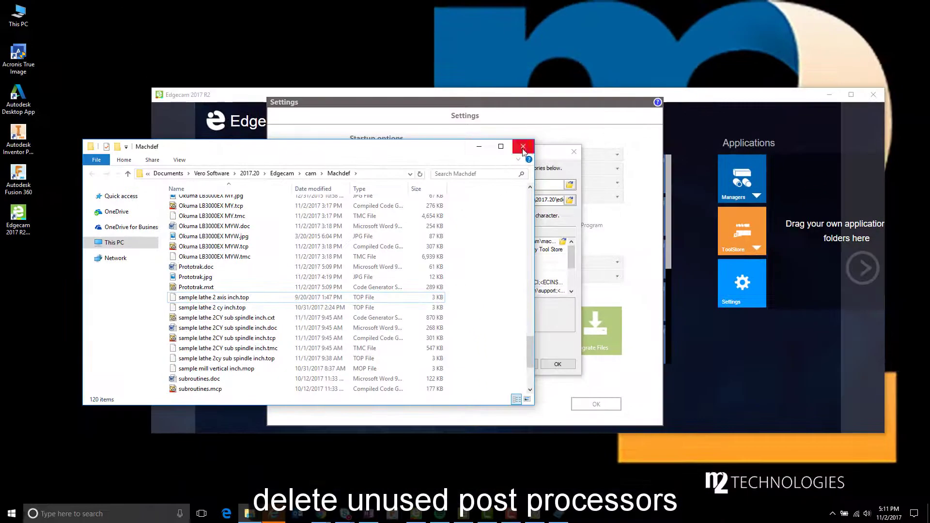
- Close the Machdef folder, cancel File Locations, and accept the Settings unchanged
left_click(523, 146)
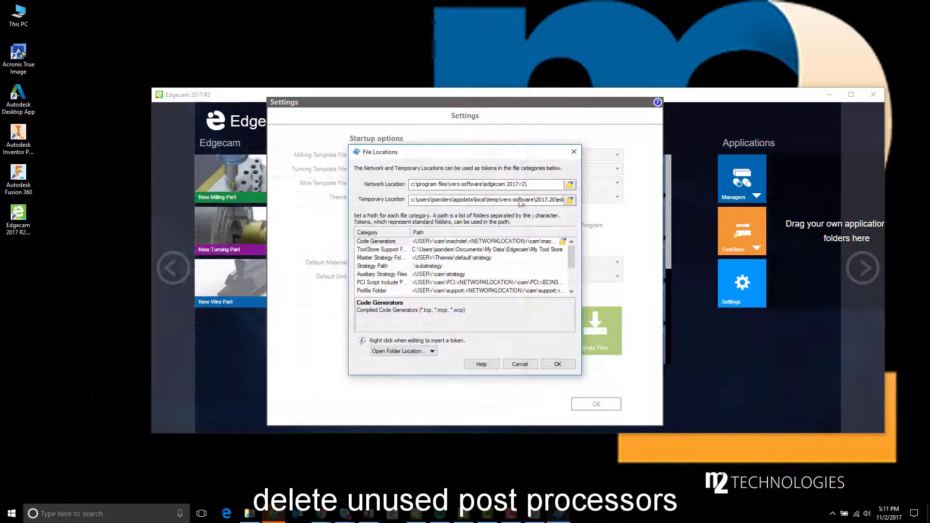
left_click(518, 367)
left_click(586, 404)
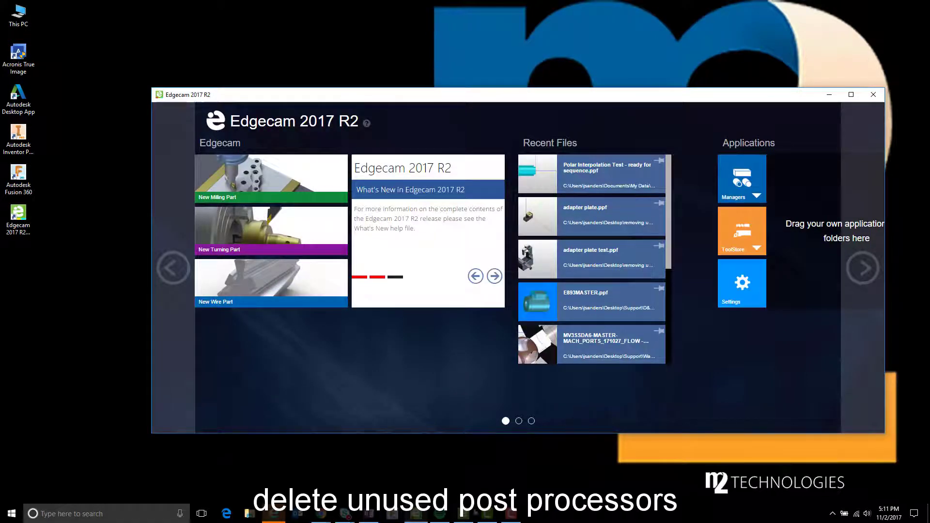
- Start a new milling part and reopen adapter plate.ppf from Recently Used Files
left_click(228, 188)
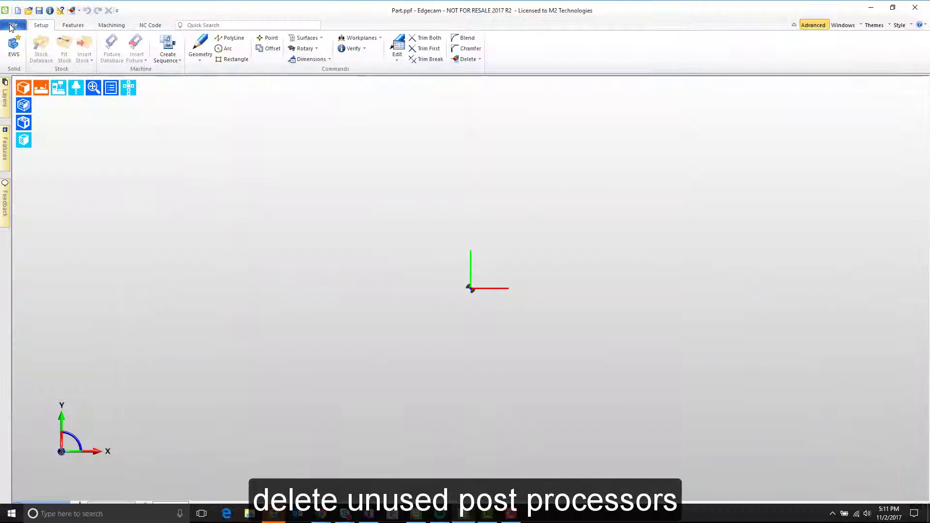
left_click(11, 26)
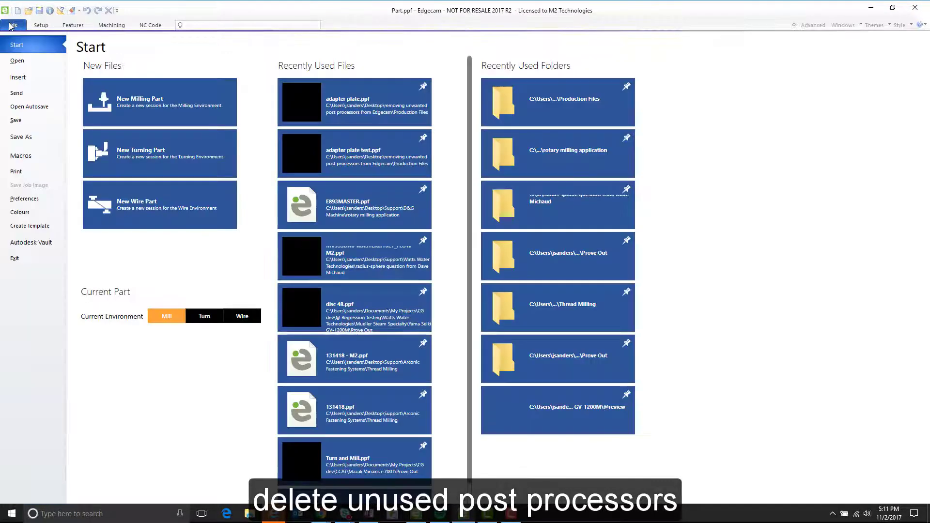
left_click(405, 117)
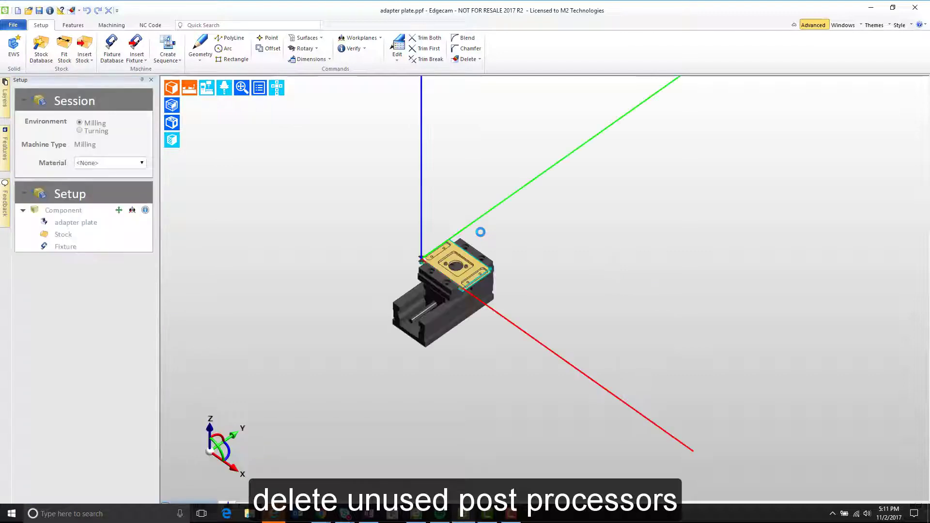
left_click(168, 48)
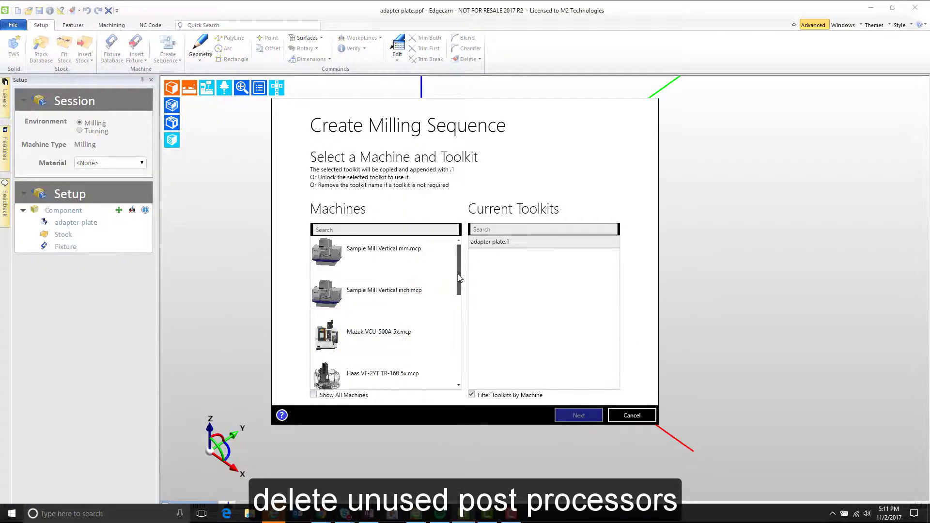
left_click_drag(459, 277, 465, 370)
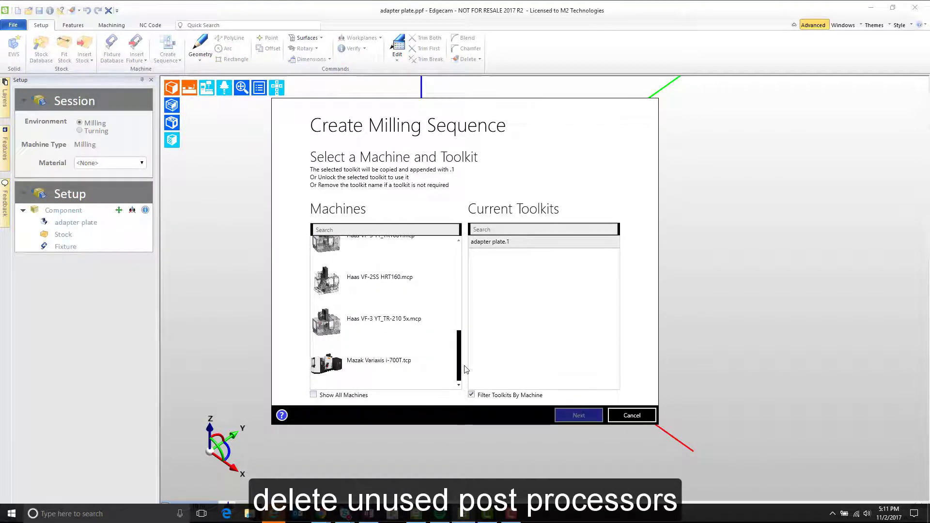
left_click(313, 395)
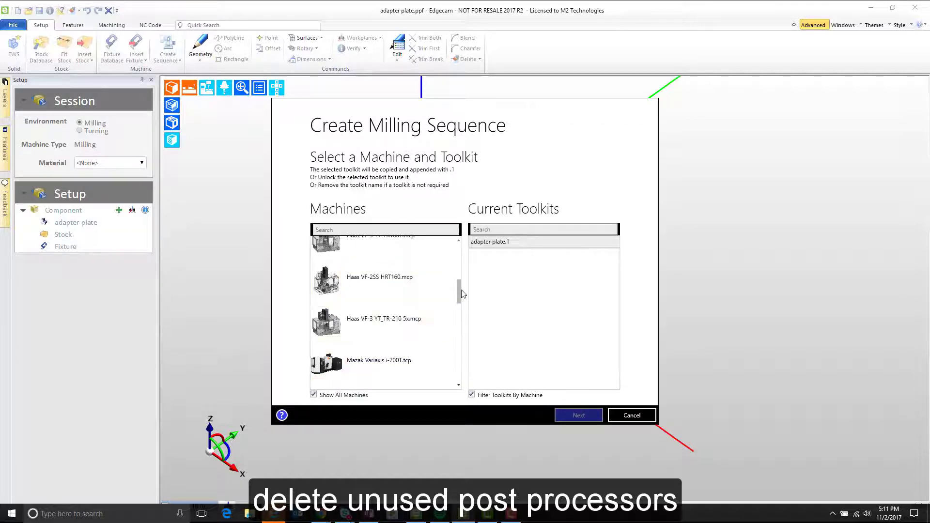
mouse_move(461, 294)
left_mouse_down()
mouse_move(457, 320)
mouse_move(459, 292)
left_mouse_up()
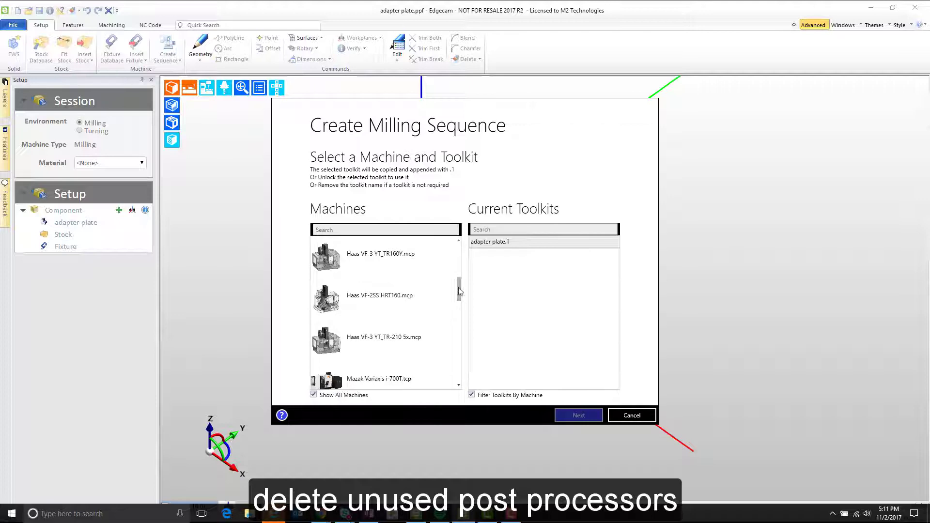
left_click(632, 416)
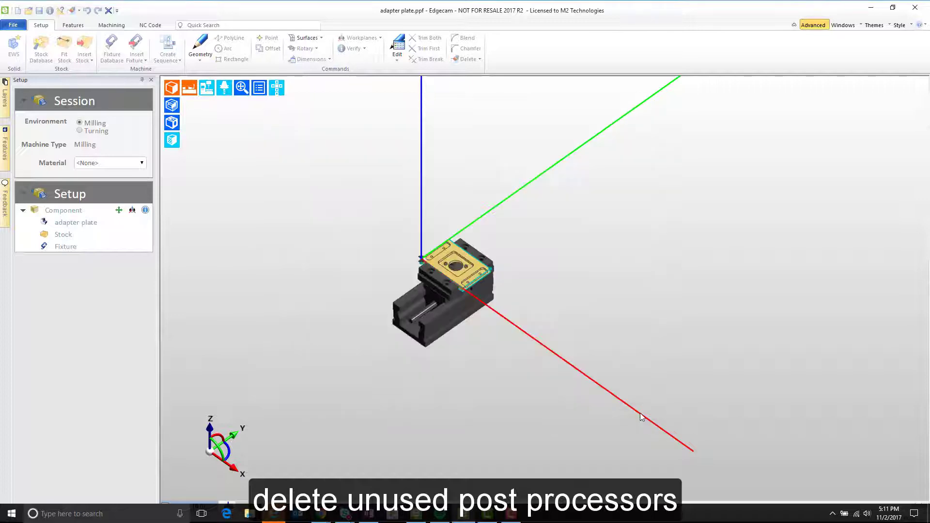
- Open adapter plate test.ppf and acknowledge the invalid prototrak.mcp postprocessor error
left_click(28, 10)
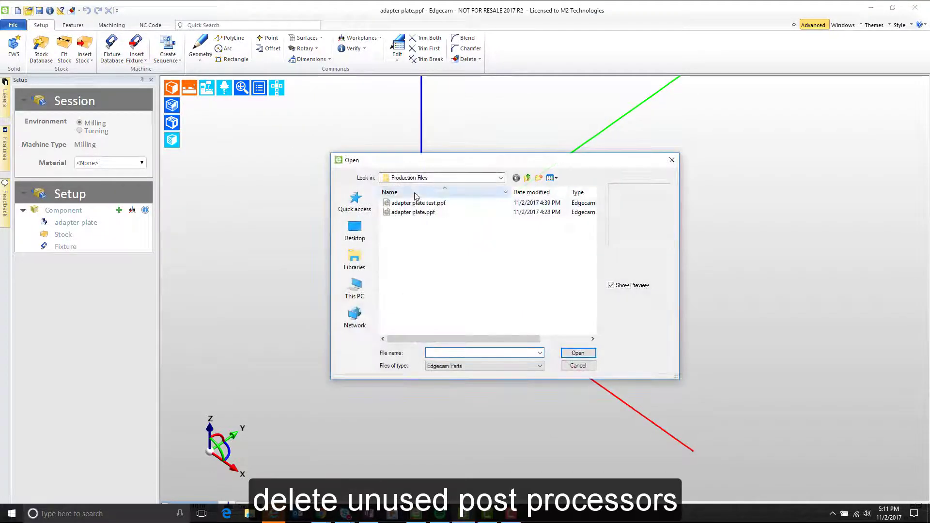
left_click(431, 206)
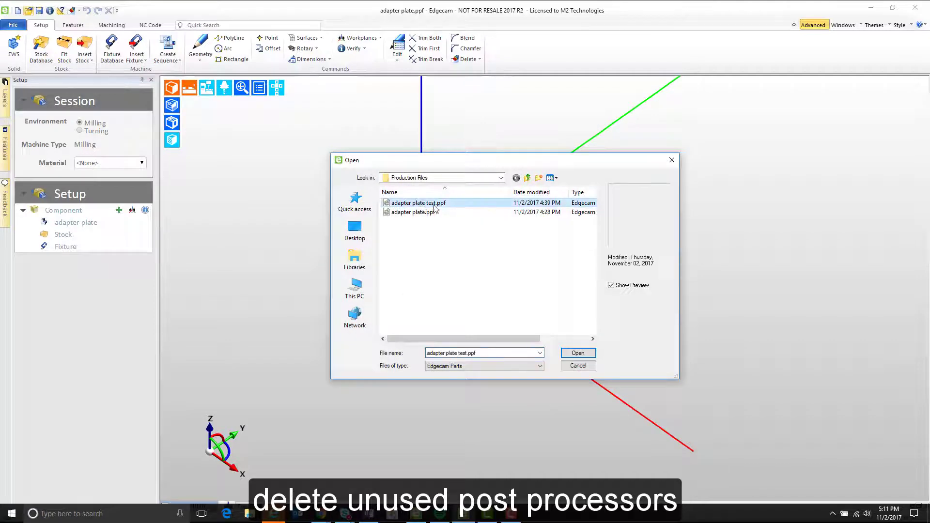
left_click(579, 353)
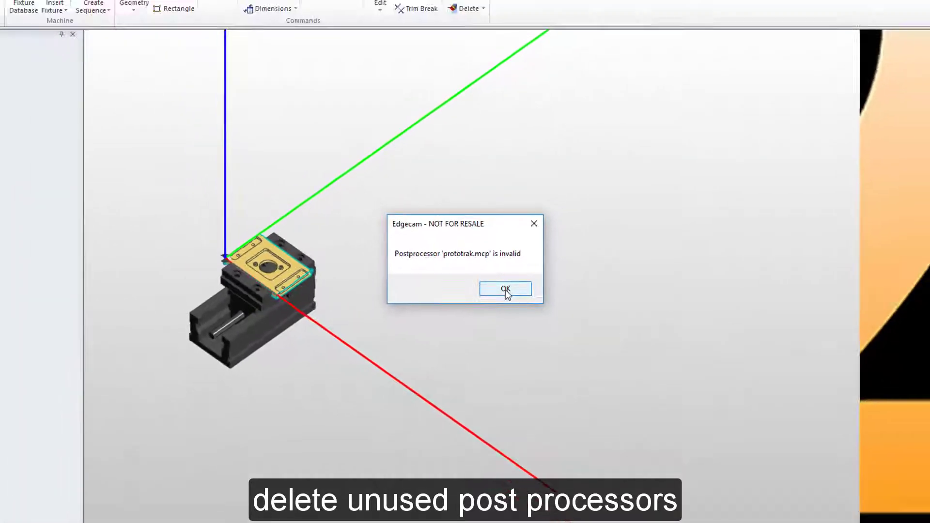
left_click(507, 294)
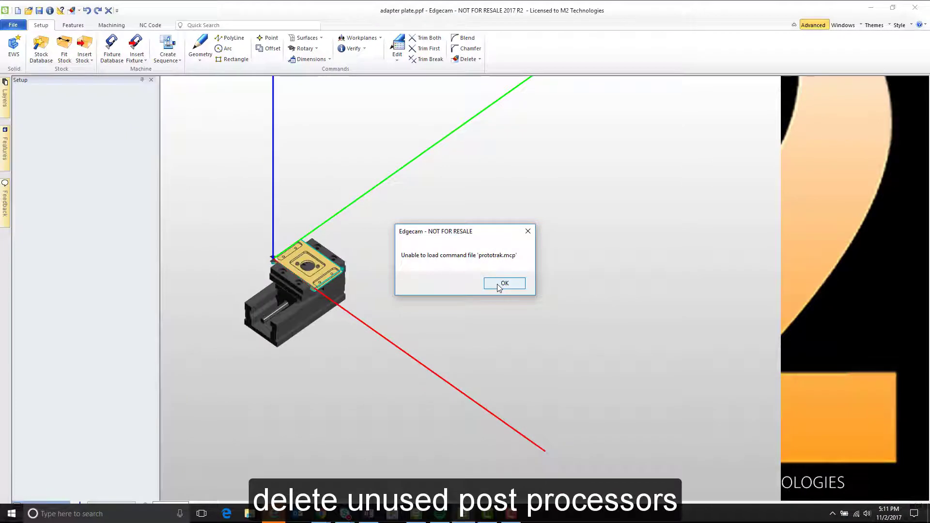
- Dismiss the command-file error and assign 'sample mill vertical inch' as the replacement post for adapter plate test.ppf
left_click(499, 287)
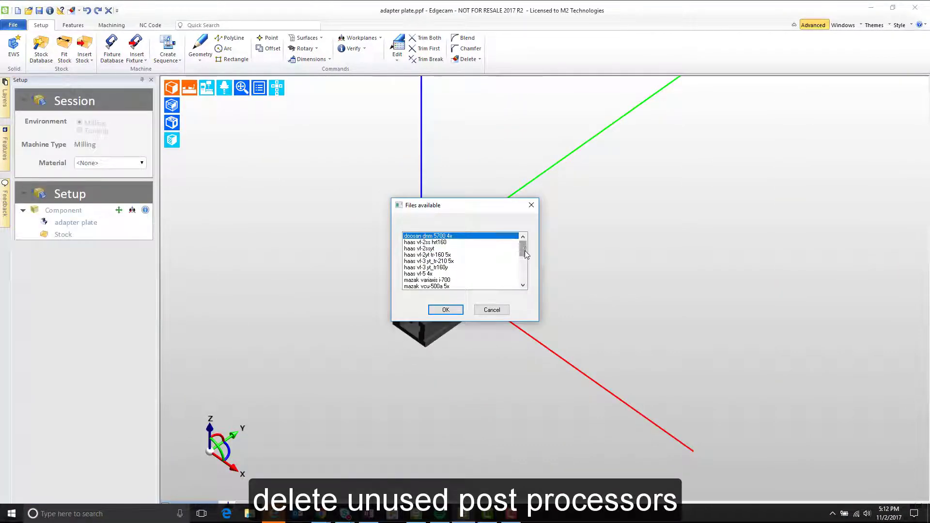
left_click_drag(525, 250, 528, 270)
left_click(421, 274)
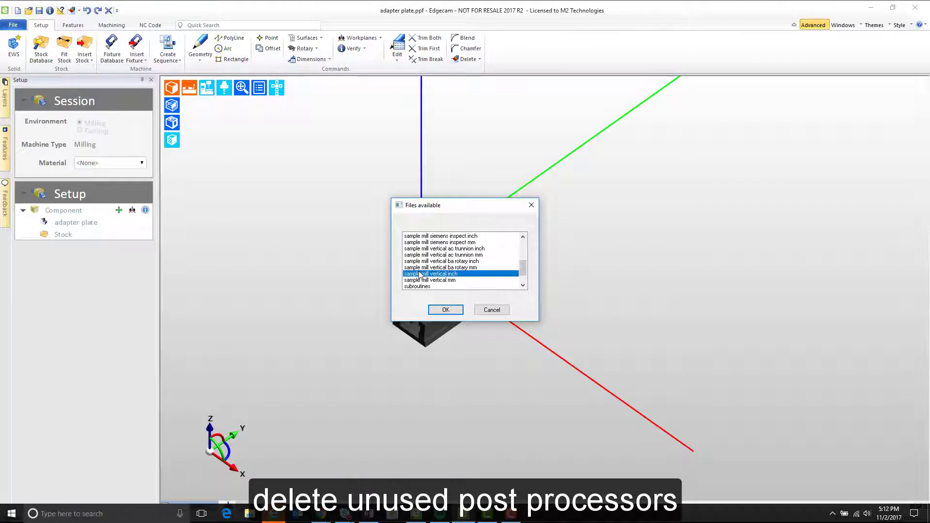
left_click(445, 310)
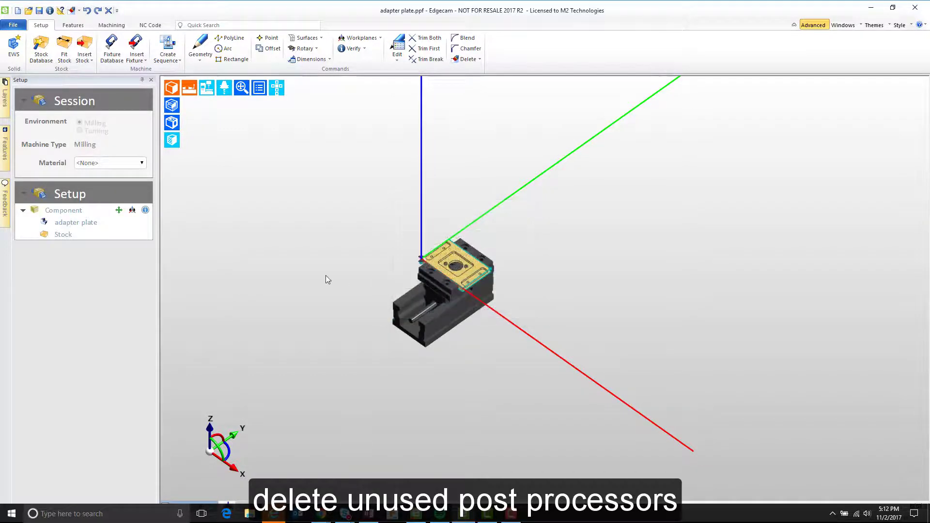